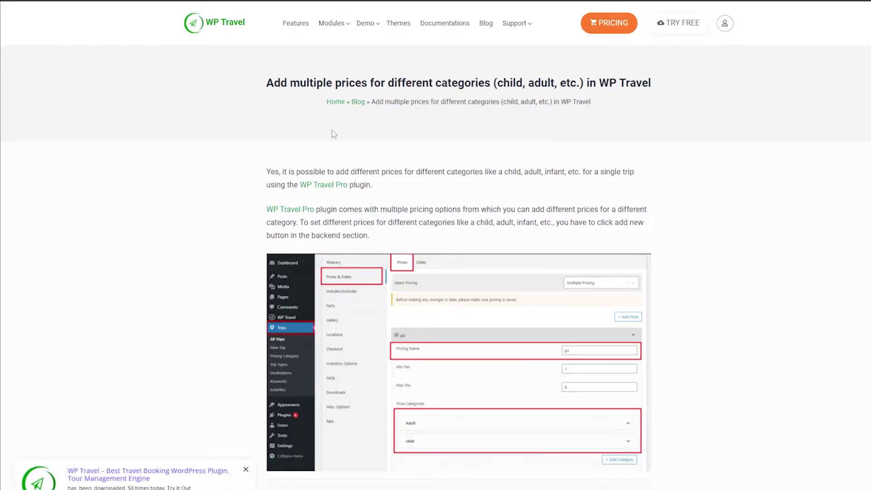
Scroll through the WP Travel blog article on multiple category prices.
scroll(334, 134, "down", 5)
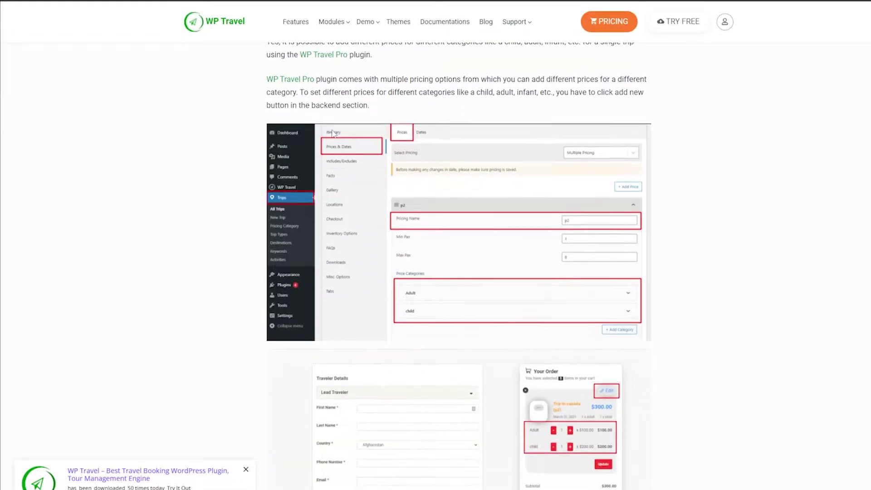
scroll(333, 134, "down", 5)
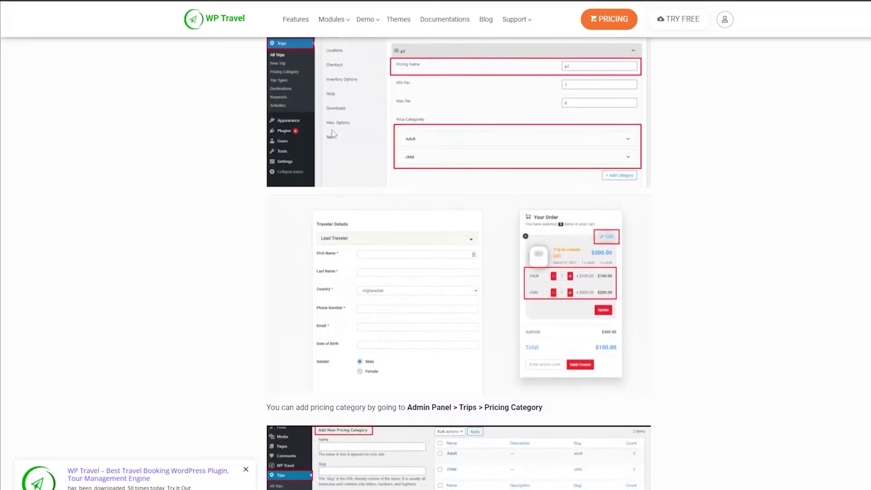
scroll(333, 134, "down", 6)
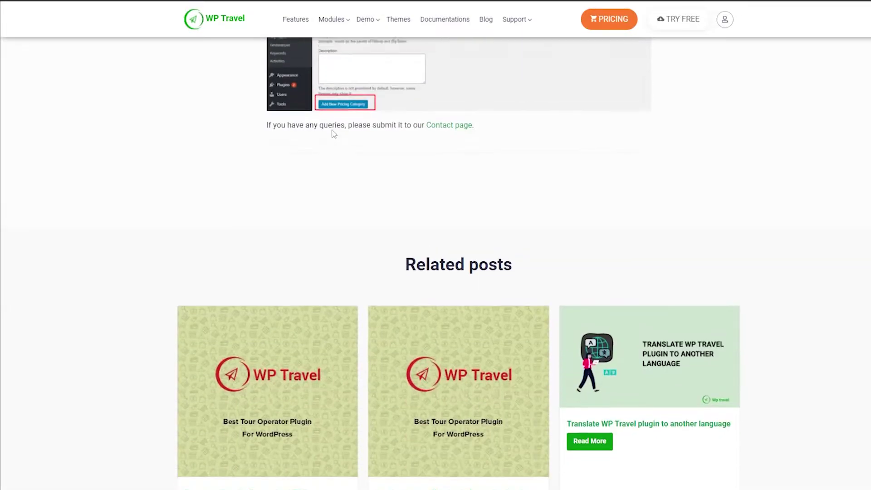
scroll(334, 133, "up", 20)
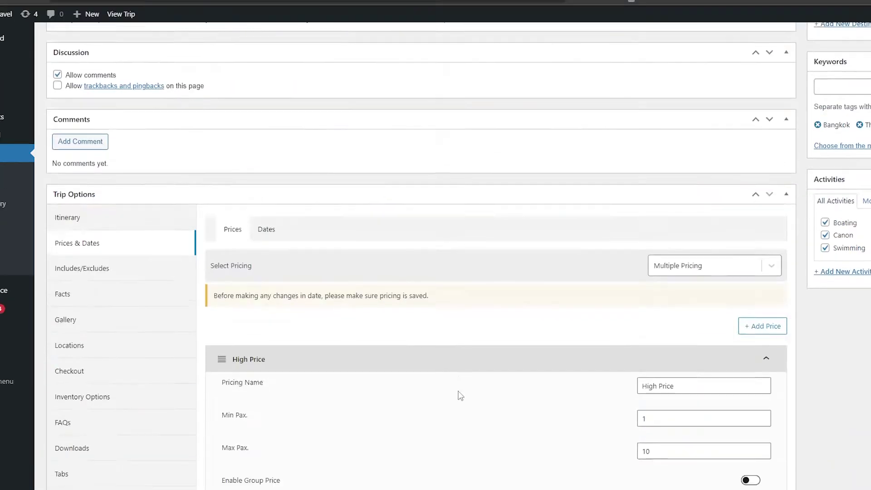
scroll(777, 360, "down", 3)
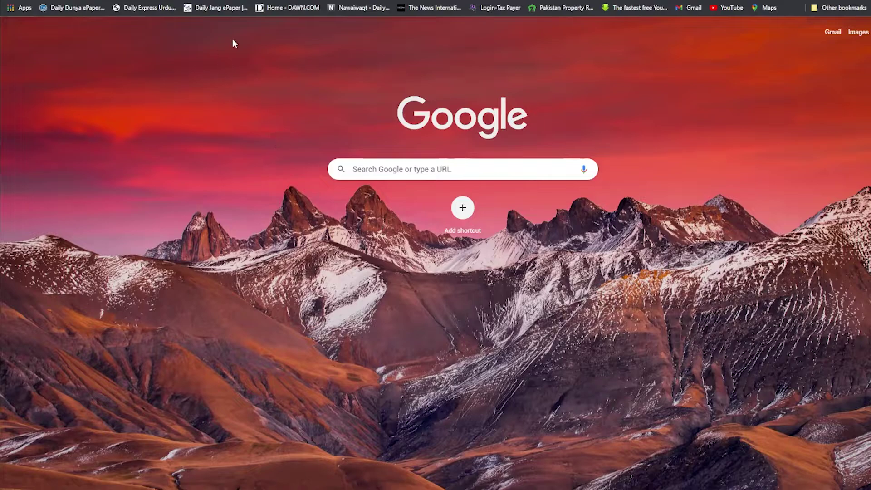
Load the 'How to install WP Travel Pro and Activate License?' YouTube video and pause it at 1:24.
type("https://www.youtube.com/watch?v=LNSVSAQ75Ao&t=80s")
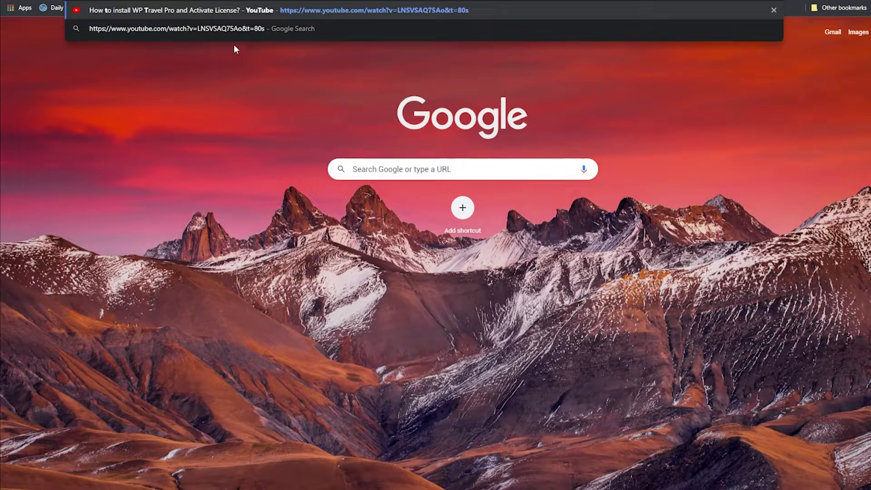
key("Return")
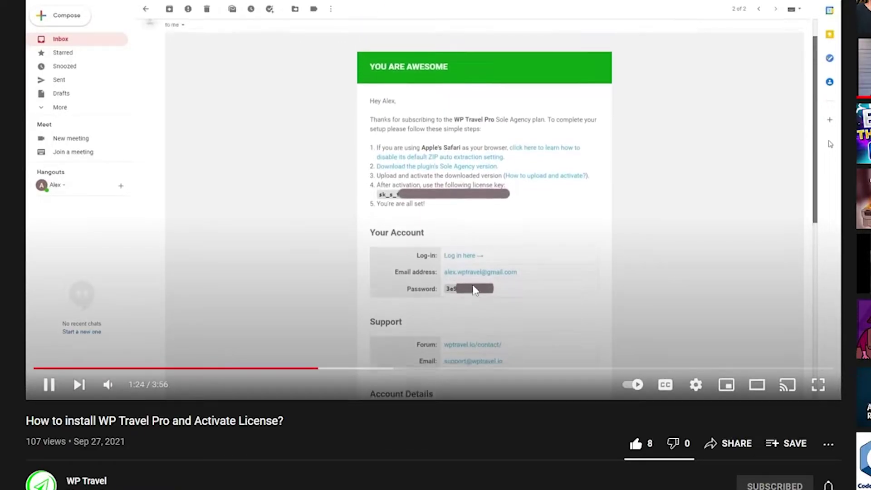
left_click(430, 274)
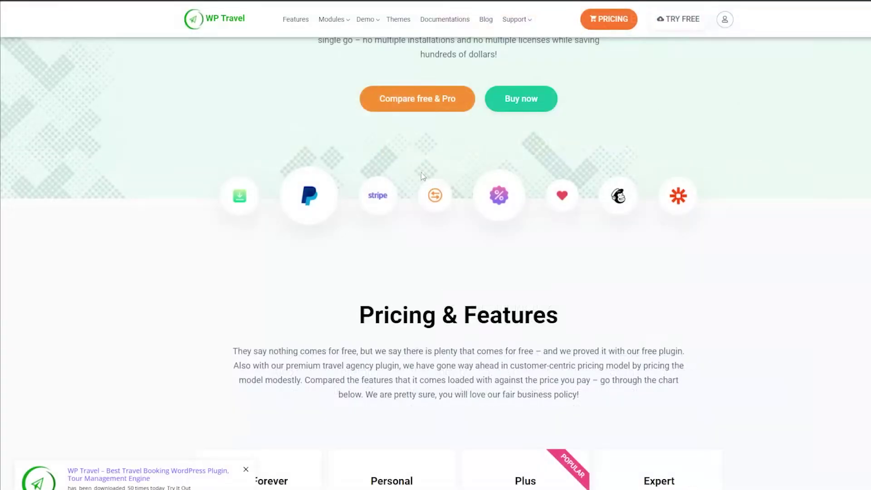
scroll(422, 170, "up", 5)
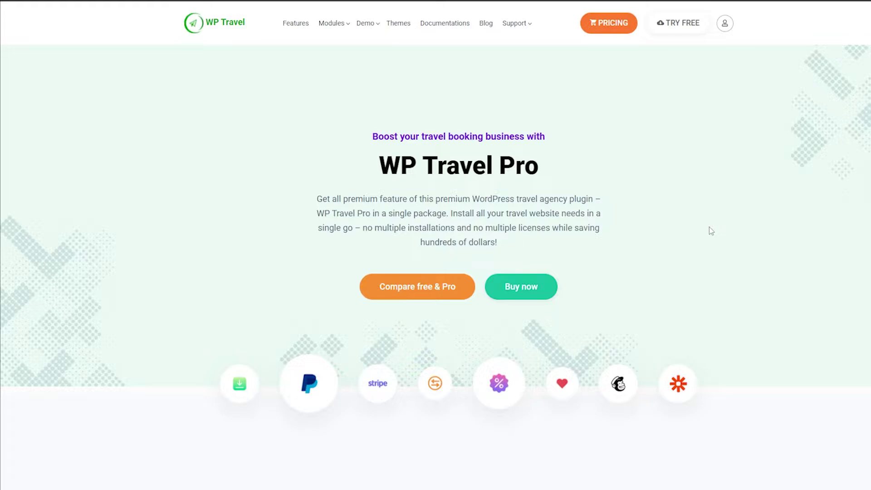
Scroll the WP Travel Pro page down to Pricing & Features and back.
scroll(710, 227, "down", 3)
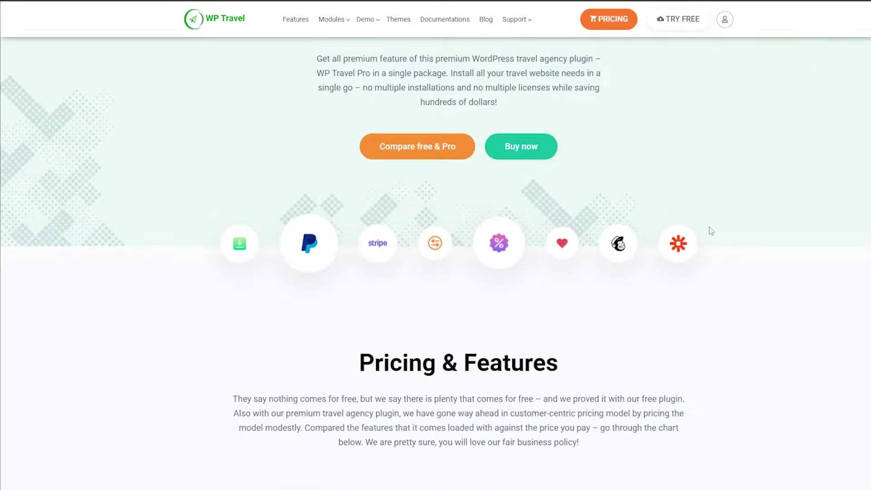
scroll(710, 227, "down", 2)
right_click(709, 226)
left_click(700, 217)
scroll(701, 227, "up", 5)
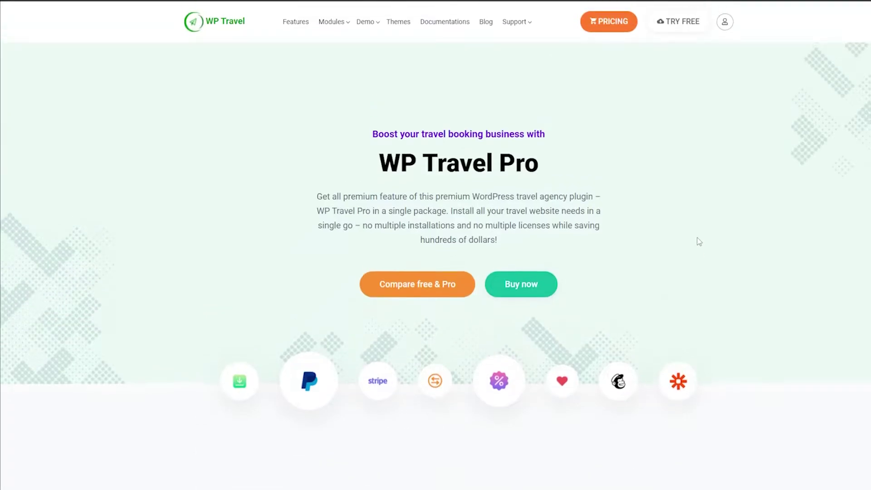
scroll(700, 242, "down", 2)
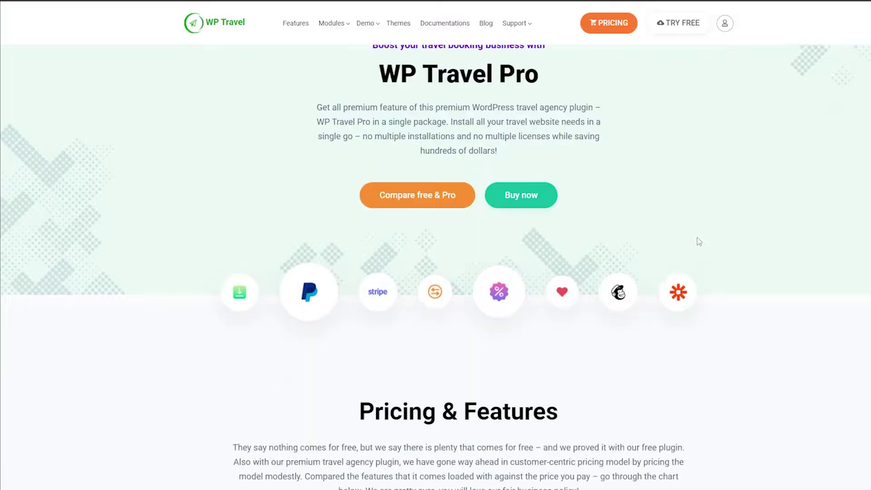
scroll(642, 241, "down", 1)
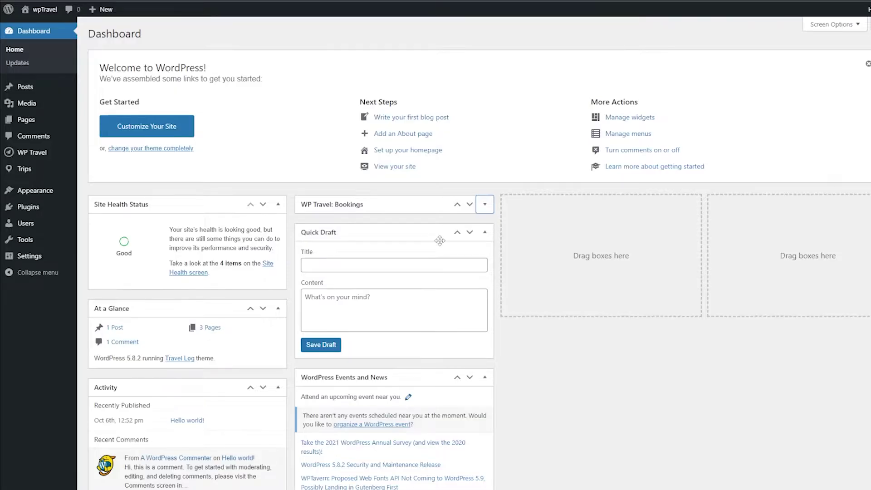
Scroll the WordPress Dashboard toward the Trips menu in the admin sidebar.
scroll(440, 241, "down", 2)
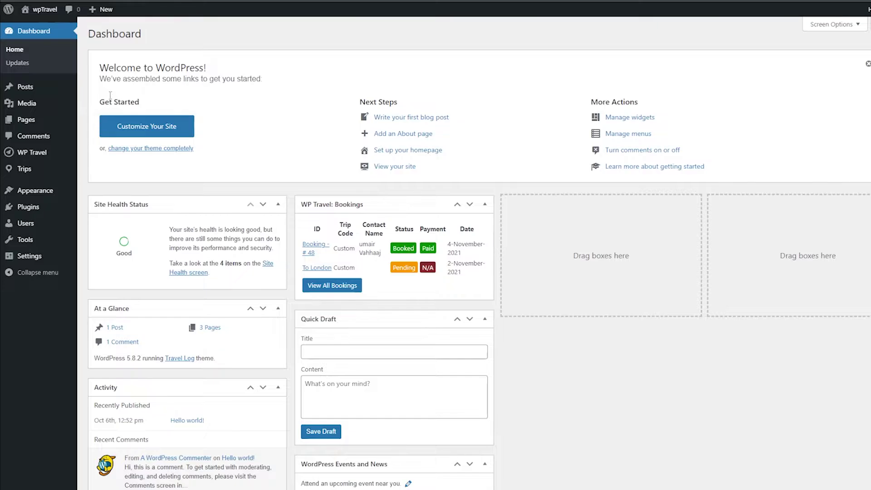
mouse_move(48, 175)
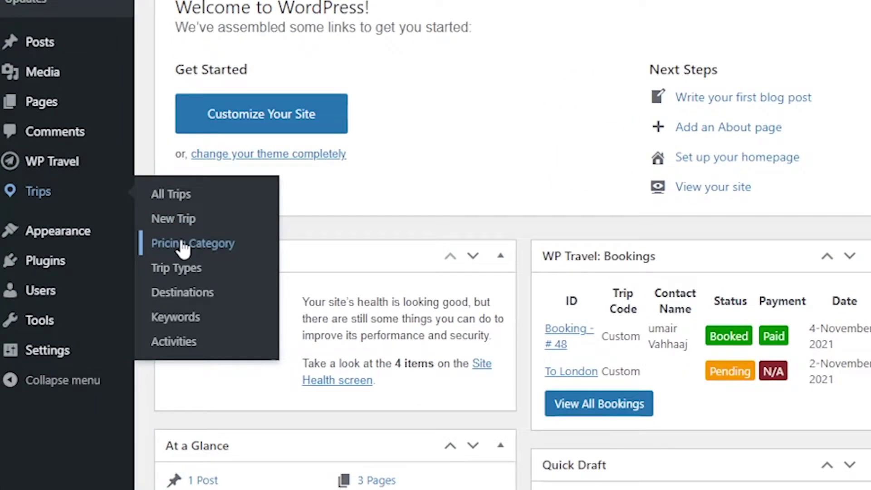
Open Pricing Category and enter name 'Child' and slug 'cild' for a new category.
left_click(184, 249)
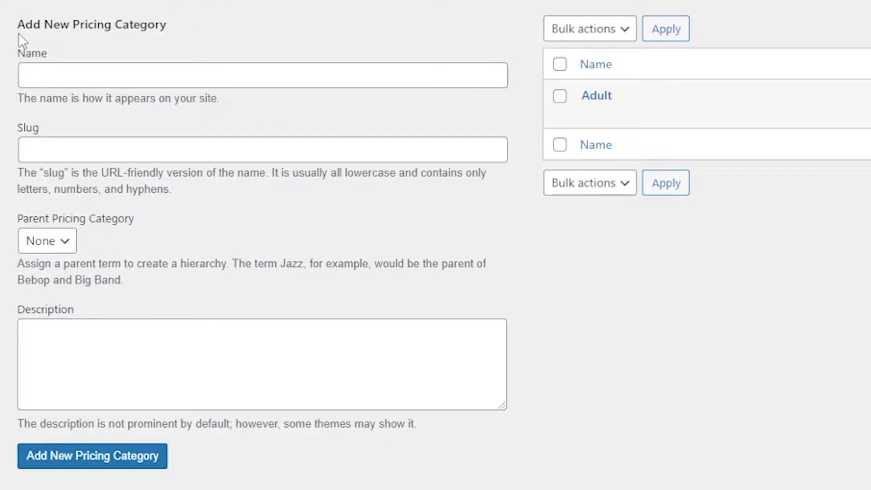
left_click(66, 72)
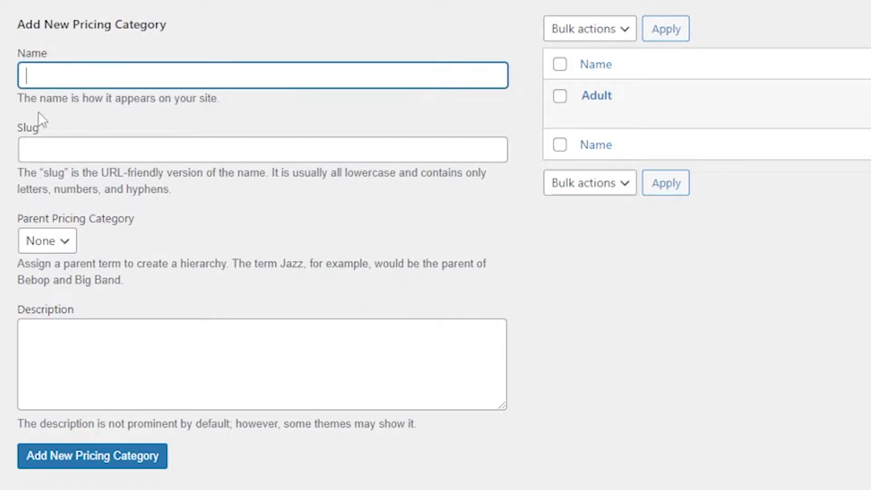
left_click(80, 137)
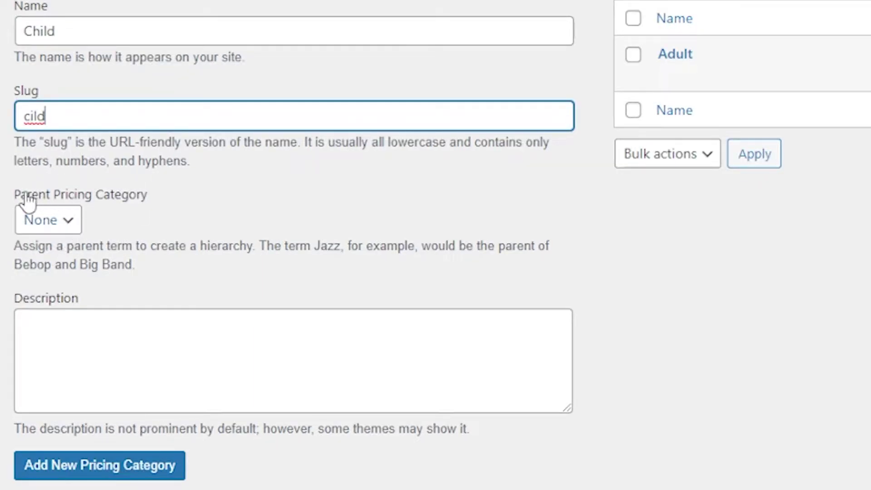
Go through the Parent category dropdown choices for the new category.
left_click(27, 225)
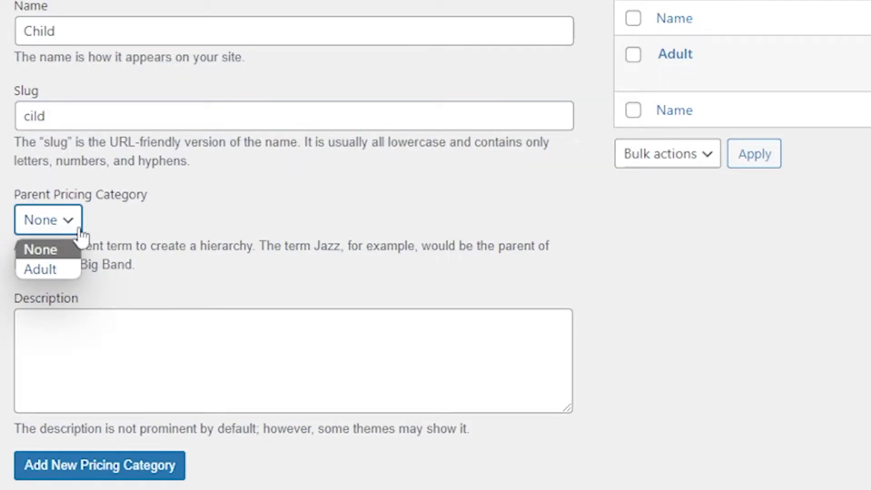
left_click(57, 274)
left_click(74, 232)
left_click(74, 227)
left_click(74, 227)
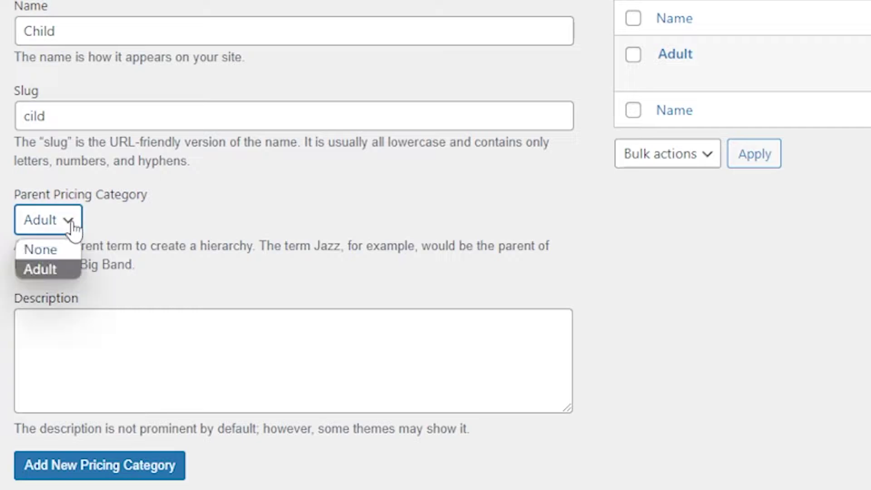
left_click(58, 268)
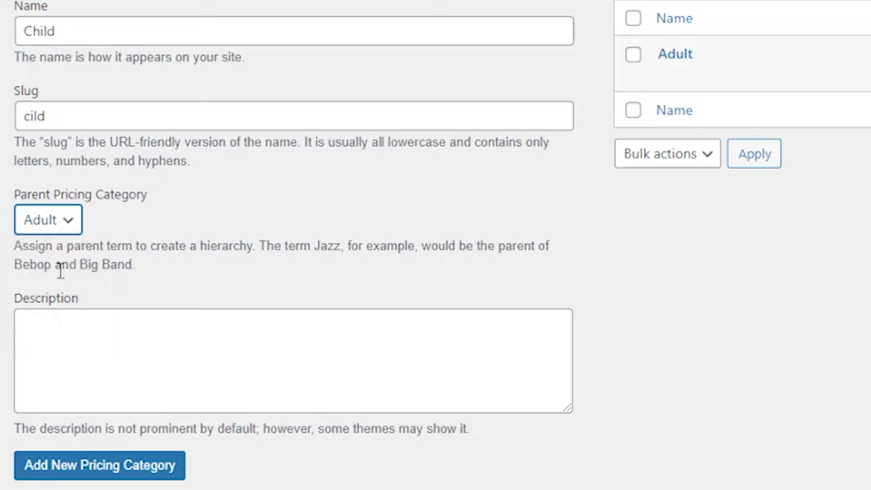
left_click(72, 229)
left_click(72, 229)
left_click(146, 225)
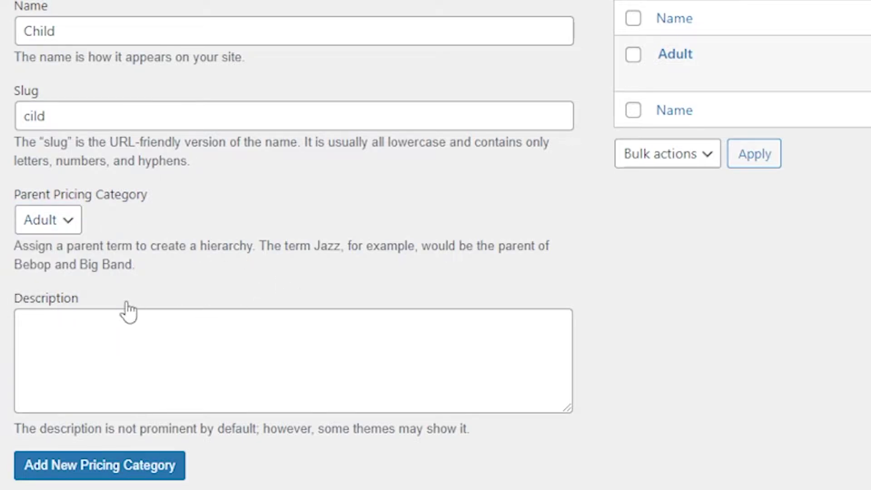
Set the category name to 'Couple' and its slug to 'couple'.
left_click(136, 329)
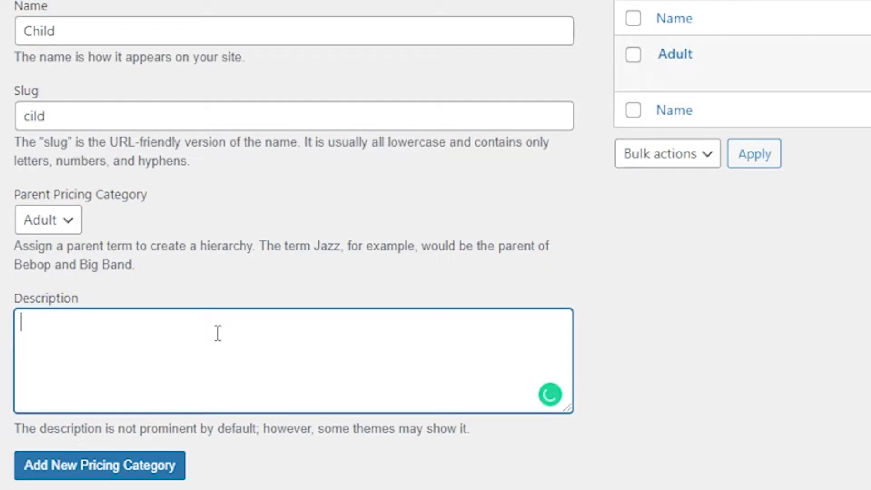
type("this")
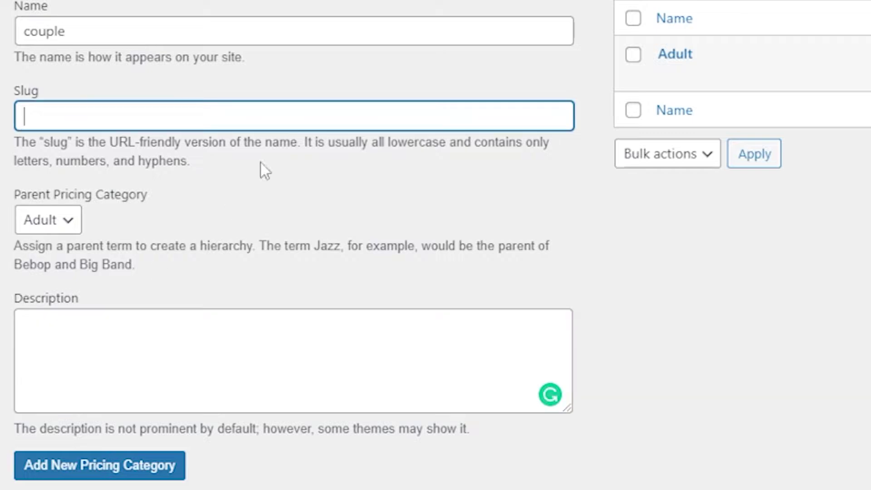
double_click(92, 38)
key("BackSpace")
type("Couple")
left_click(86, 112)
type("couple")
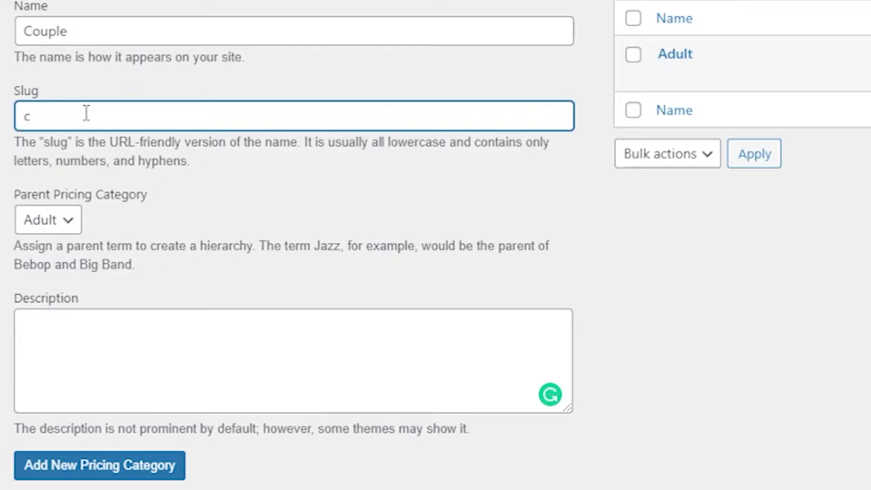
Enter the description 'This is a speciall price for couples.'.
left_click(80, 327)
type("This is a speciall price for cp")
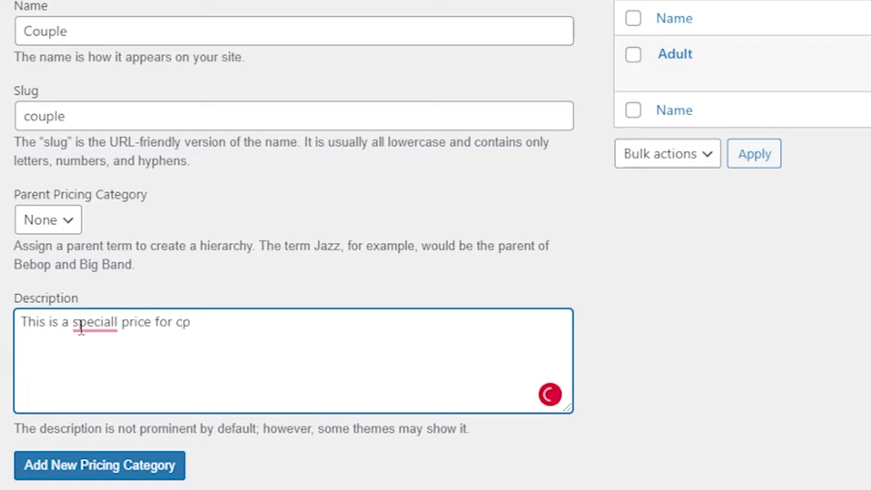
key("BackSpace")
type("ouples.")
left_click(269, 478)
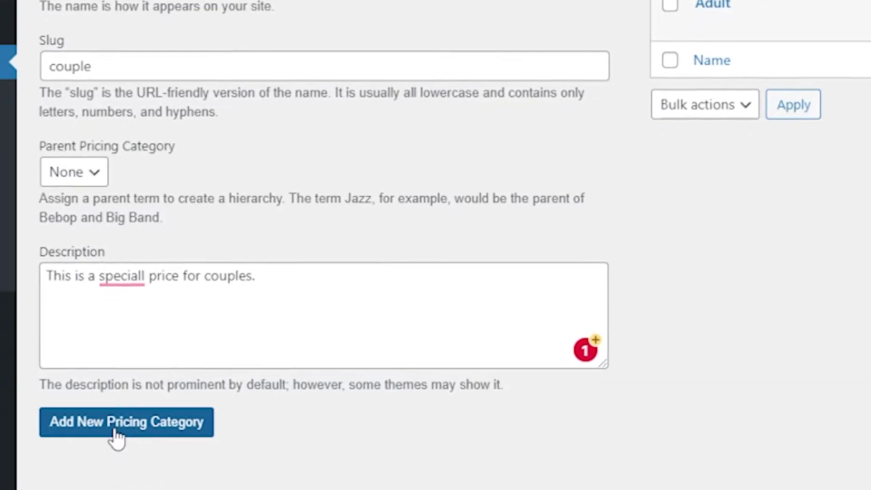
Save the Couple pricing category and go back to the Dashboard.
left_click(115, 431)
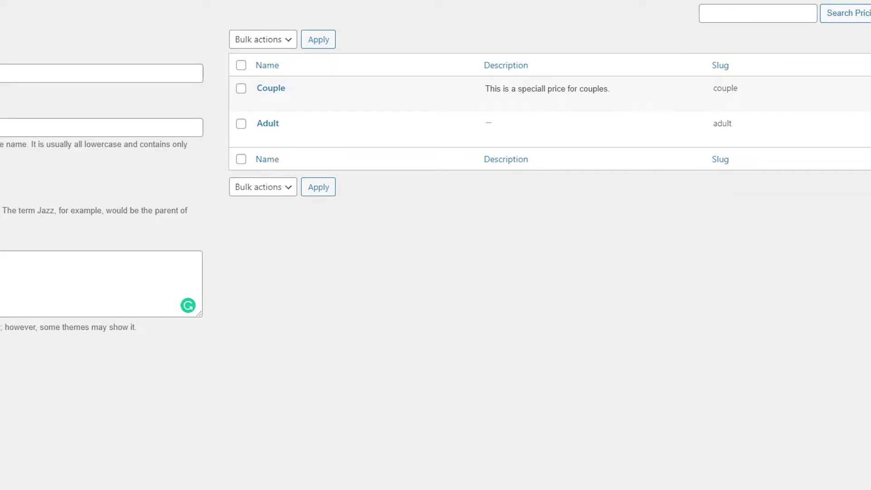
left_click(28, 46)
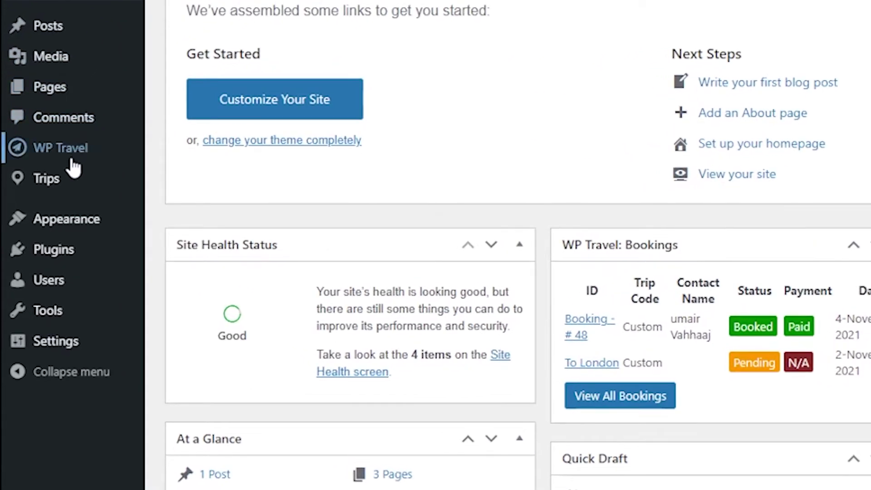
In Trip To Thailand's Prices & Dates, keep Multiple Pricing and add a new price entry.
mouse_move(32, 196)
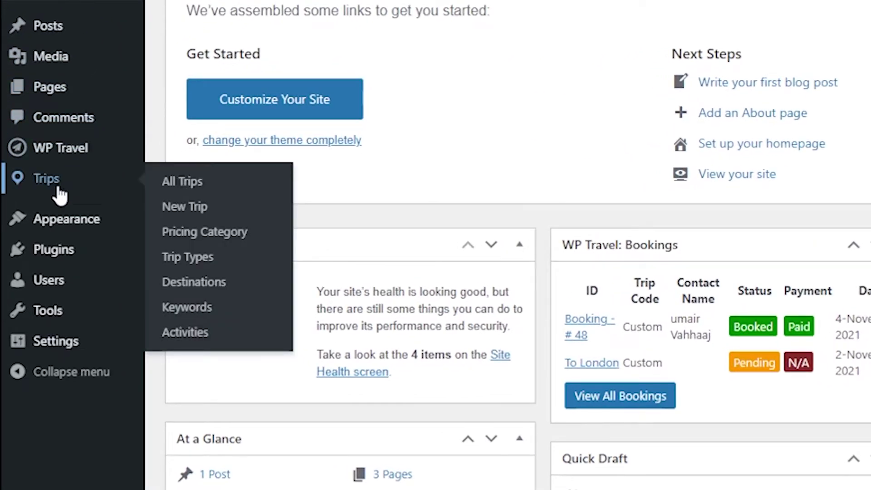
left_click(200, 191)
left_click(269, 90)
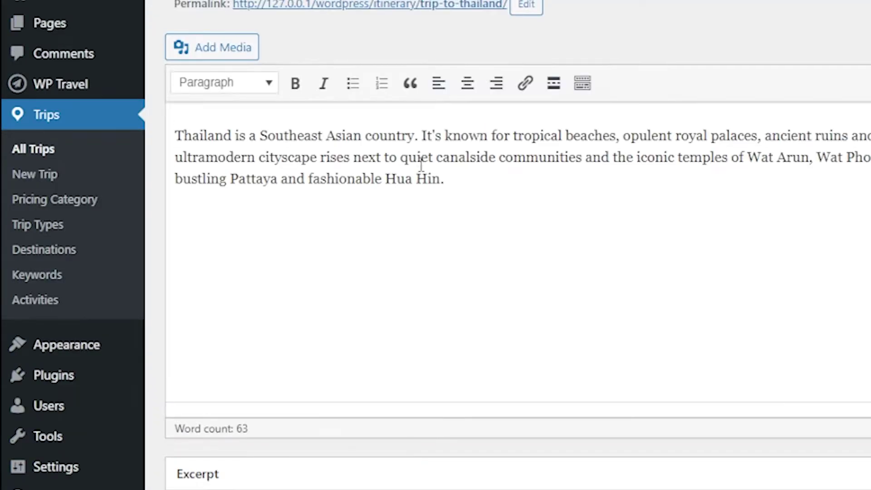
scroll(403, 161, "down", 10)
left_click(240, 283)
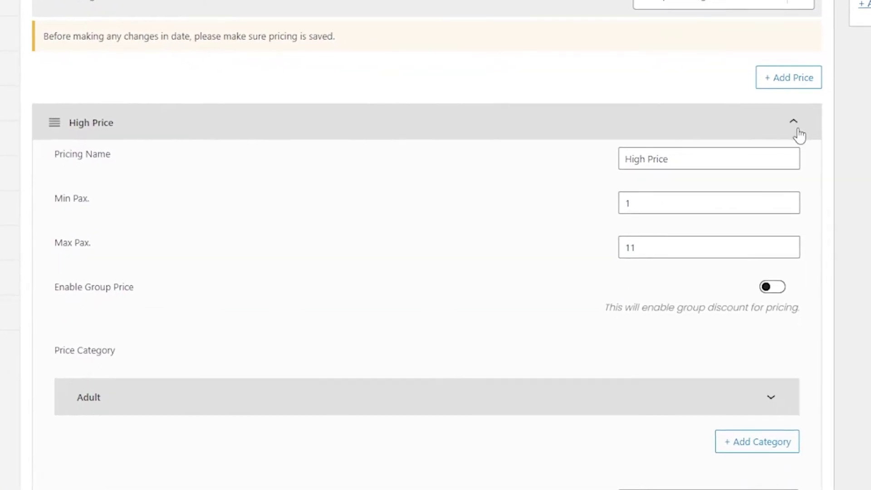
left_click(799, 134)
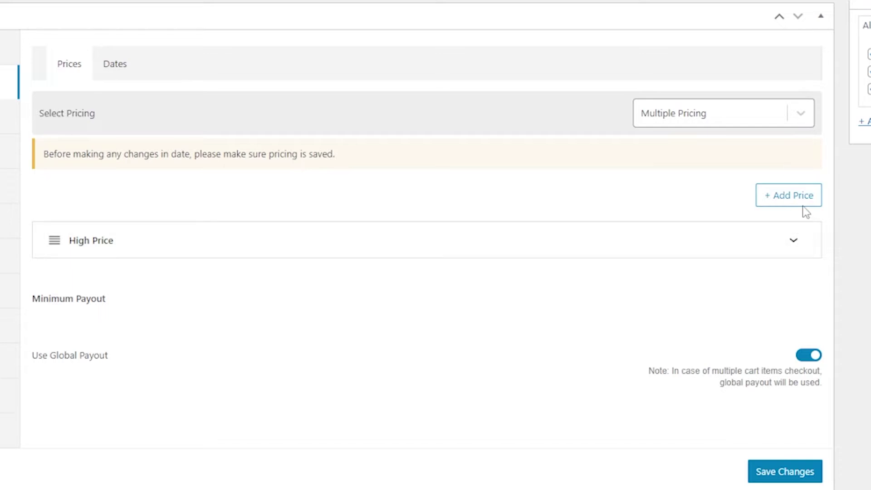
left_click(798, 119)
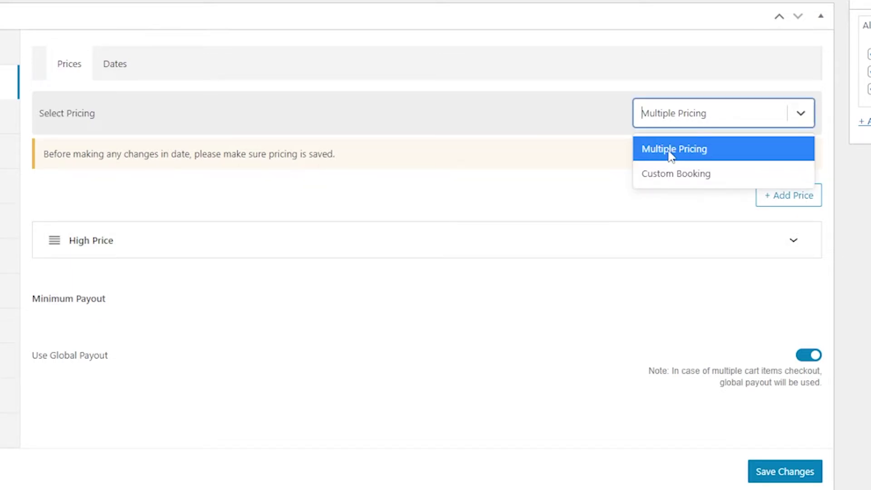
left_click(800, 119)
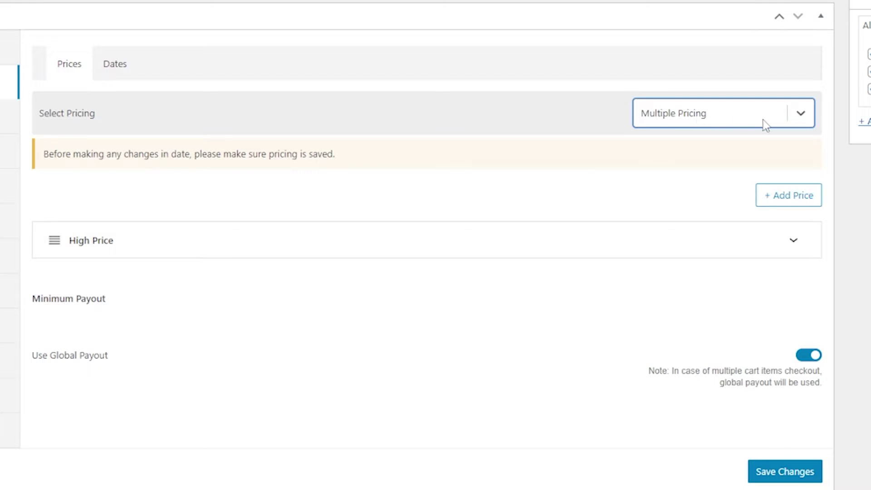
left_click(784, 196)
Name the new price PRICE1 with Min Pax 1 and Max Pax 10.
scroll(711, 181, "down", 5)
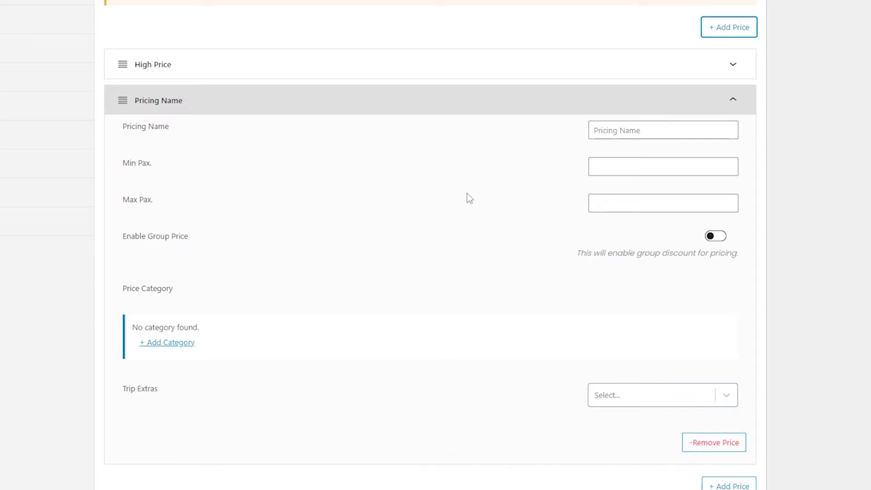
left_click(639, 132)
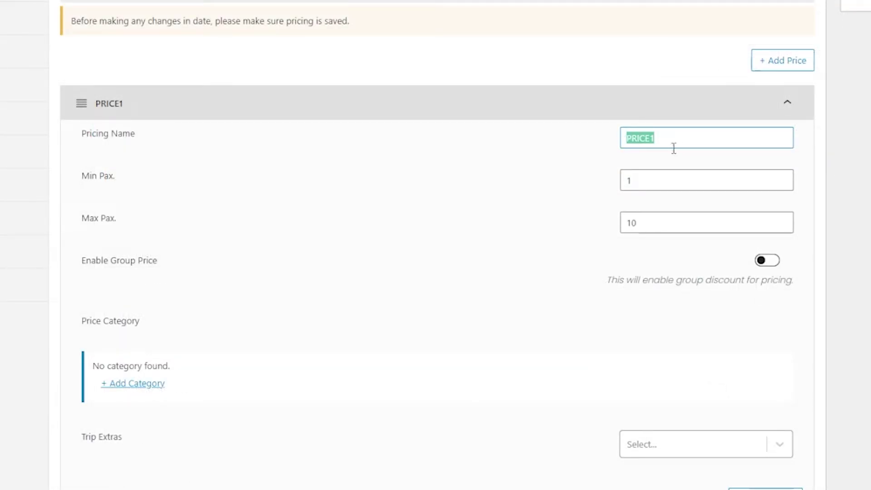
left_click(688, 144)
key("Tab")
key("Tab")
left_click(568, 217)
scroll(142, 348, "down", 3)
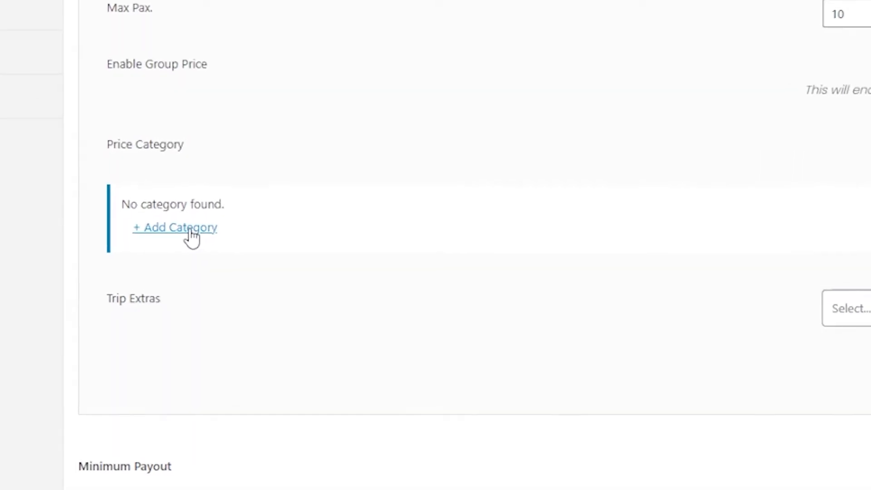
Add a Kids category to PRICE1 priced at 1500 per person.
left_click(187, 231)
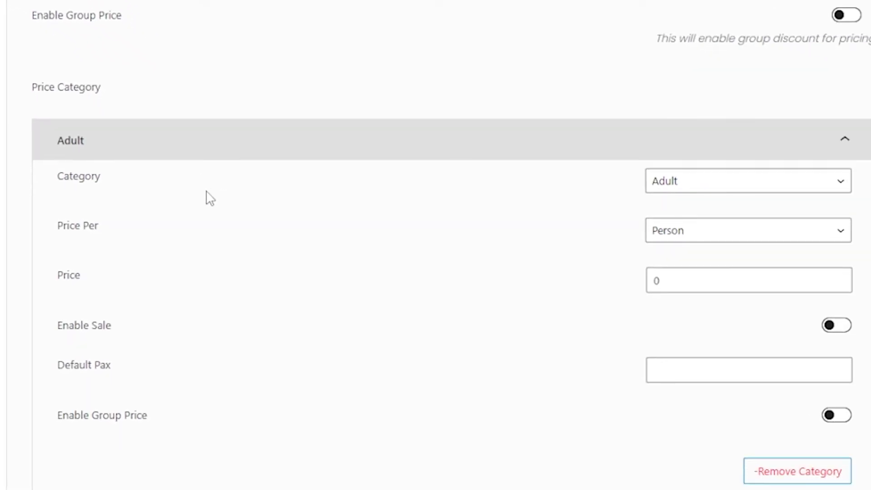
scroll(209, 198, "down", 5)
scroll(237, 192, "up", 3)
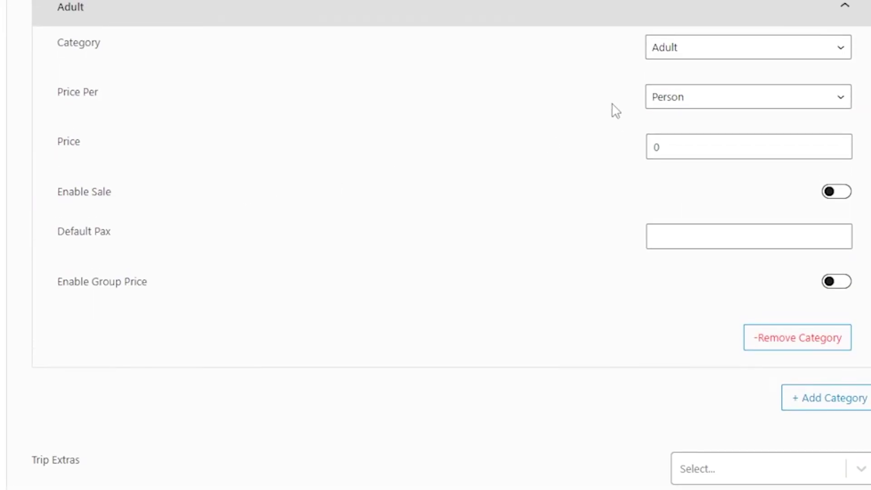
left_click(720, 50)
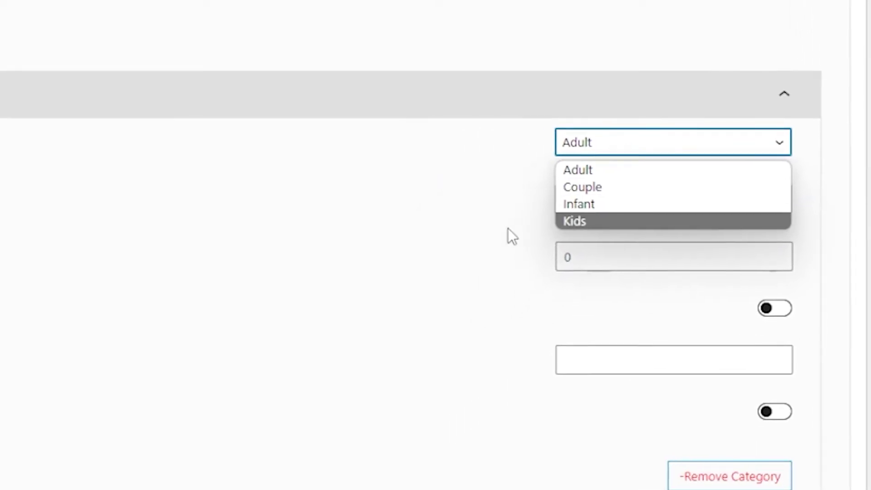
left_click(595, 222)
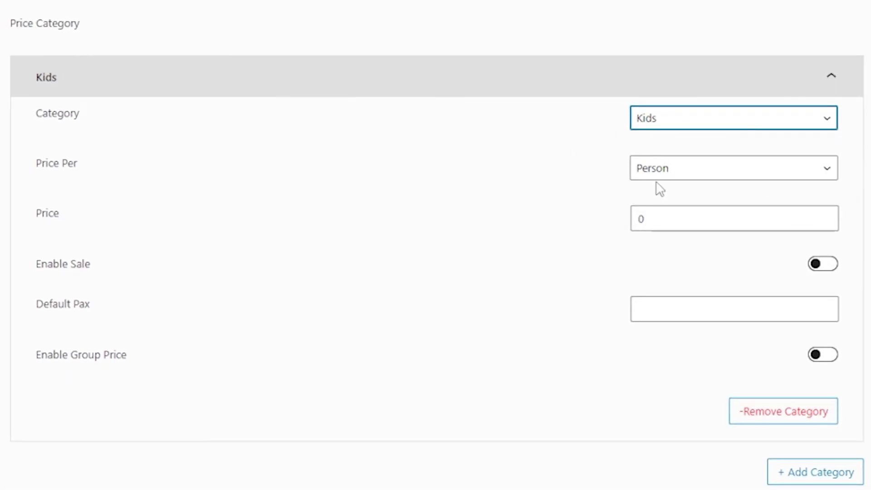
double_click(640, 219)
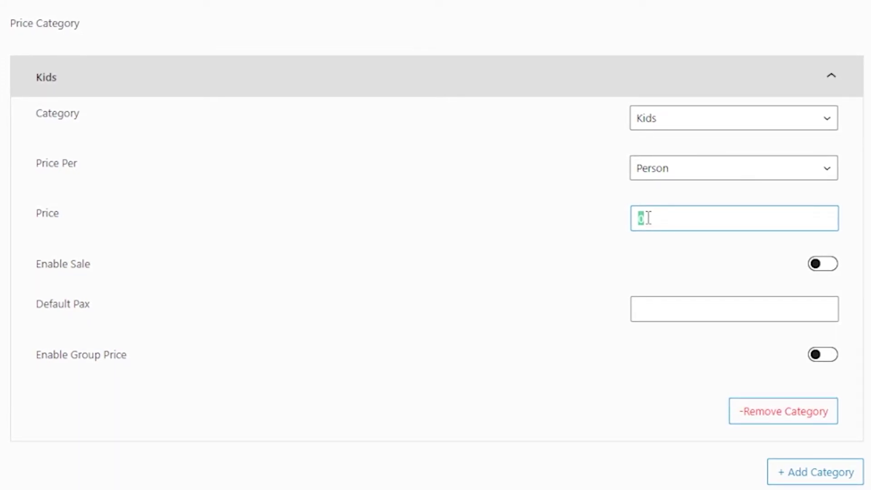
type("01500")
left_click(480, 255)
Save the Trip To Thailand pricing with Kids, Adult, Couple and Infant, then view its public page.
scroll(481, 260, "down", 3)
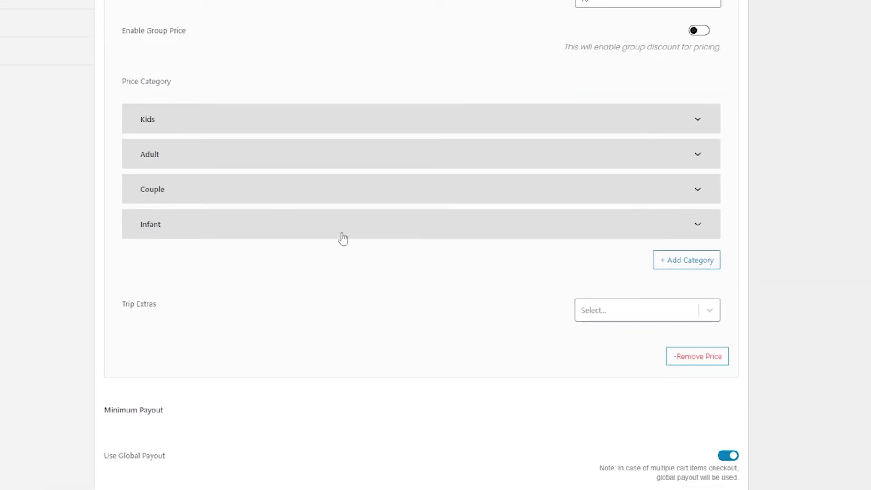
scroll(434, 277, "down", 3)
left_click(701, 424)
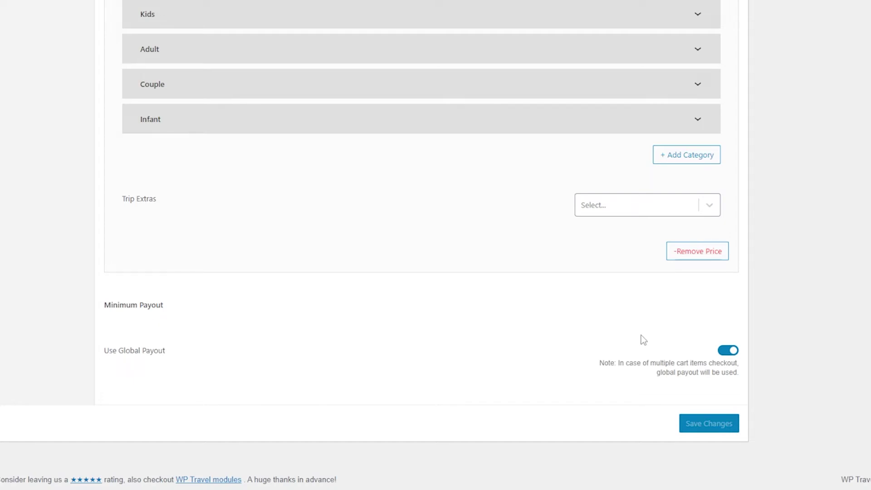
scroll(642, 336, "up", 10)
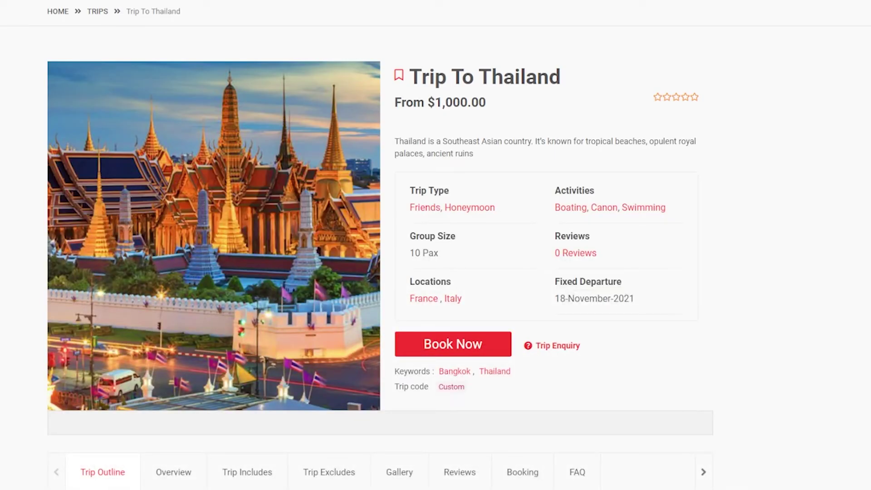
Show the Trip To Thailand booking options and select the PRICE1 pricing option.
scroll(435, 245, "down", 4)
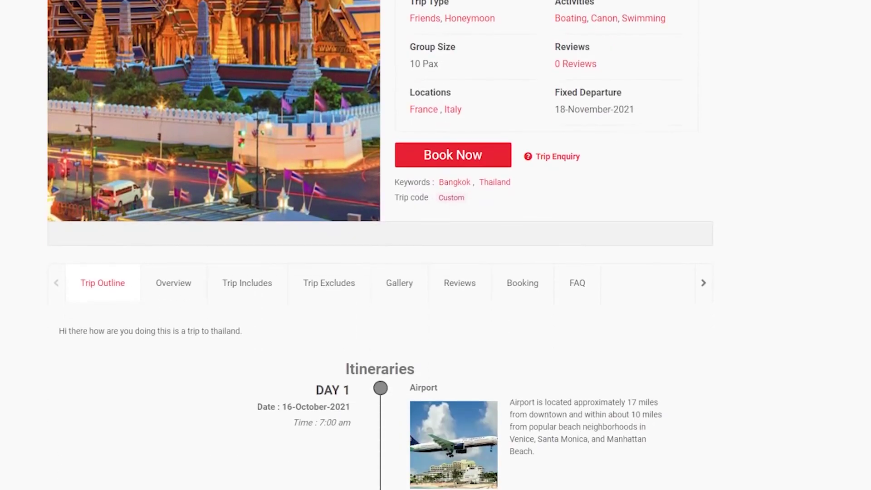
left_click(527, 285)
scroll(487, 274, "down", 4)
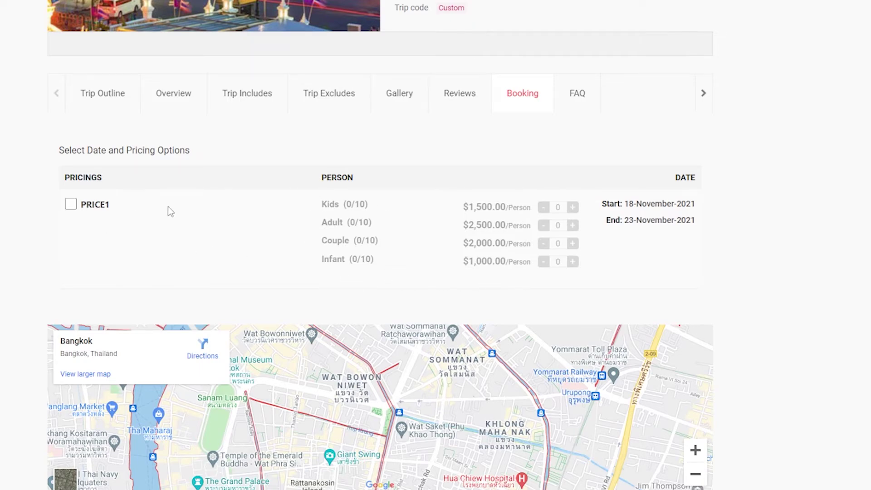
left_click(70, 205)
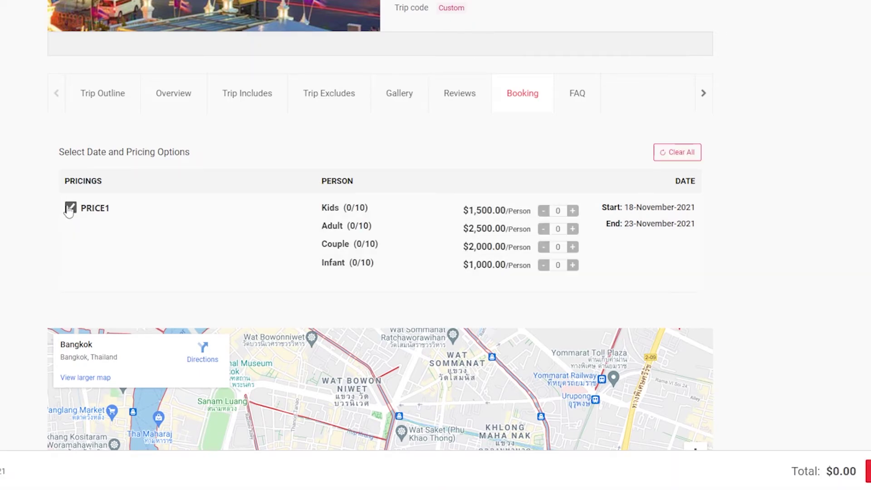
scroll(434, 158, "down", 2)
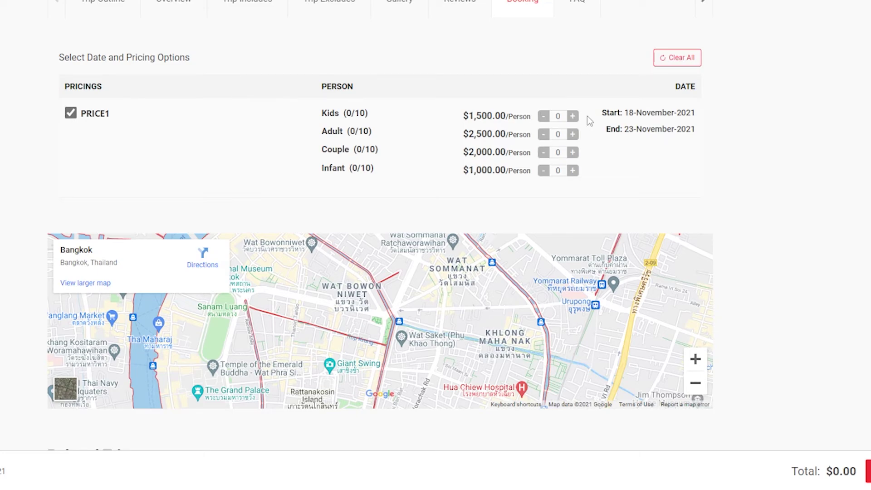
Add one Kids, Adult, Couple and Infant traveller, then remove each again.
left_click(573, 116)
left_click(573, 134)
left_click(573, 170)
left_click(573, 153)
left_click(544, 116)
left_click(544, 135)
left_click(545, 153)
left_click(545, 171)
Re-add one traveller per PRICE1 category, bringing the total to $7,000.00.
left_click(573, 117)
left_click(573, 135)
left_click(573, 153)
left_click(573, 171)
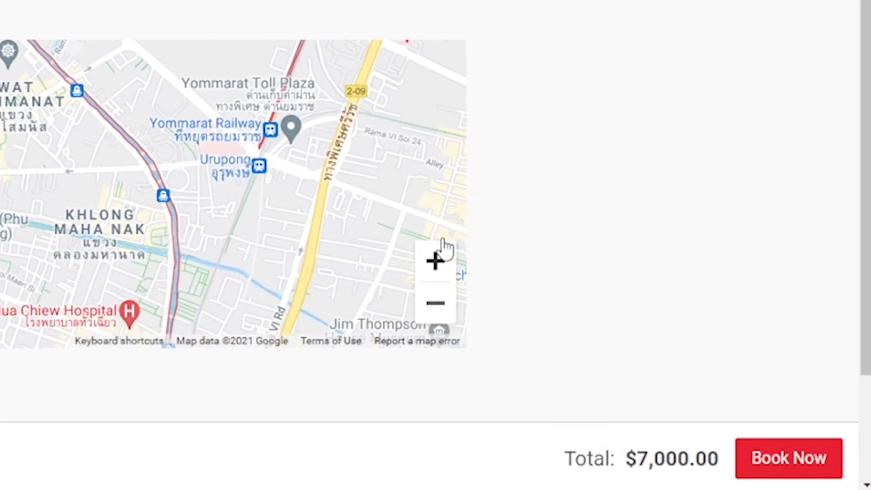
scroll(664, 352, "up", 3)
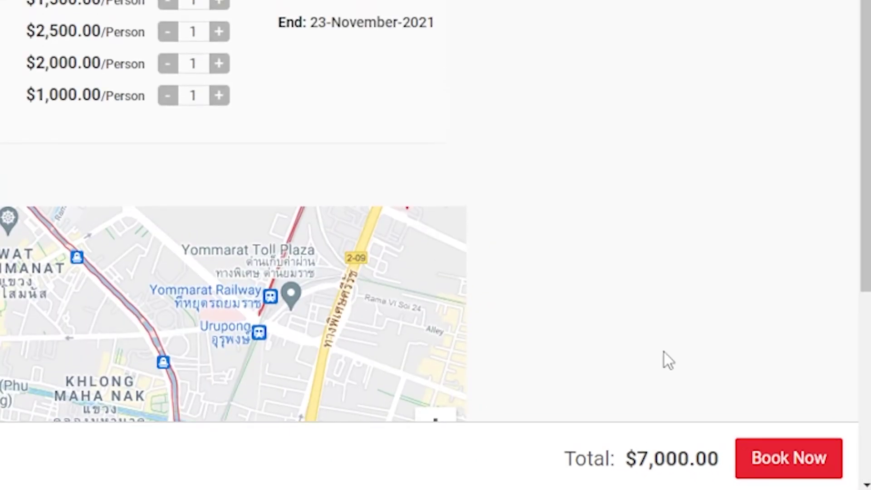
scroll(570, 326, "down", 3)
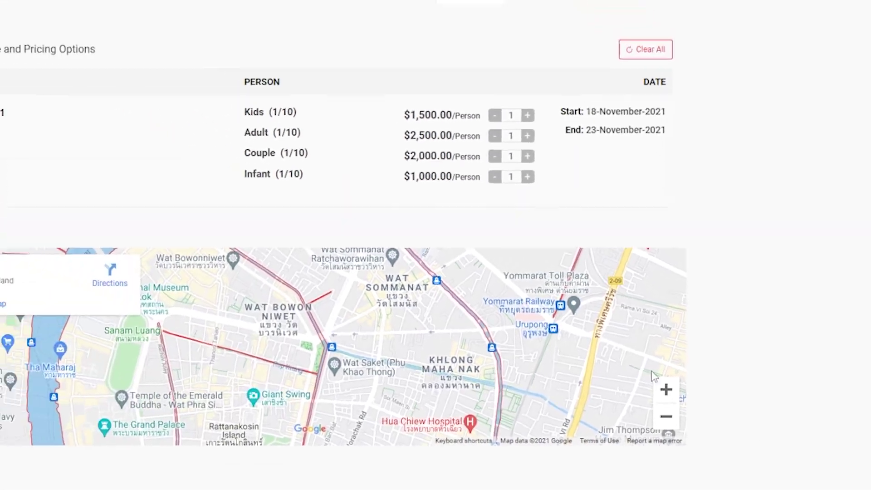
Book the trip and edit the checkout order to 2 Adult, 2 Couple, 2 Kids, 1 Infant ($13,000.00).
left_click(654, 376)
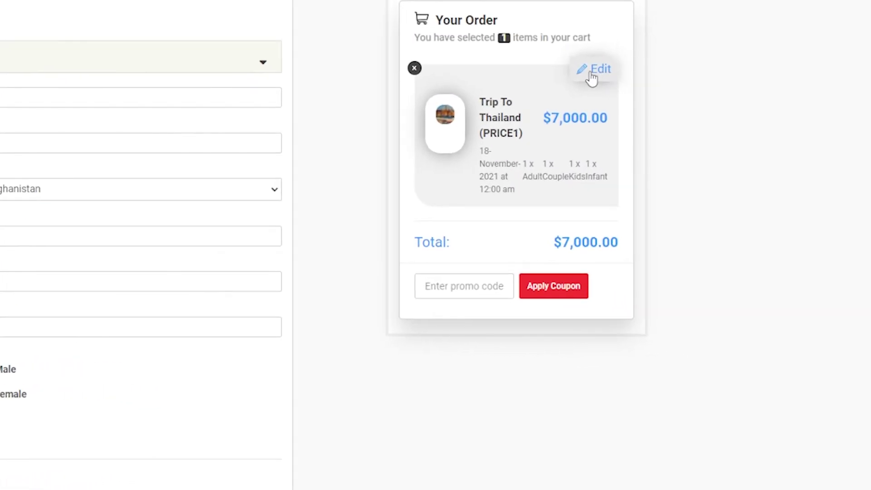
left_click(599, 73)
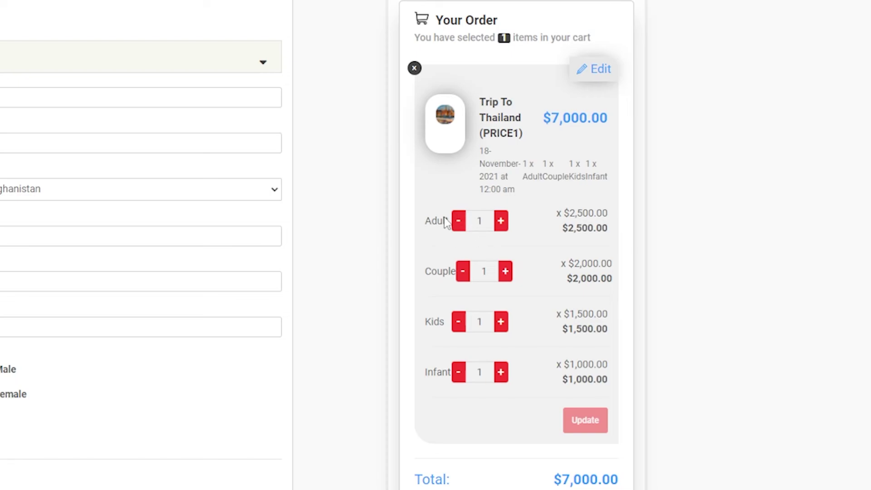
scroll(514, 211, "down", 3)
left_click(501, 105)
left_click(506, 155)
left_click(502, 206)
left_click(501, 257)
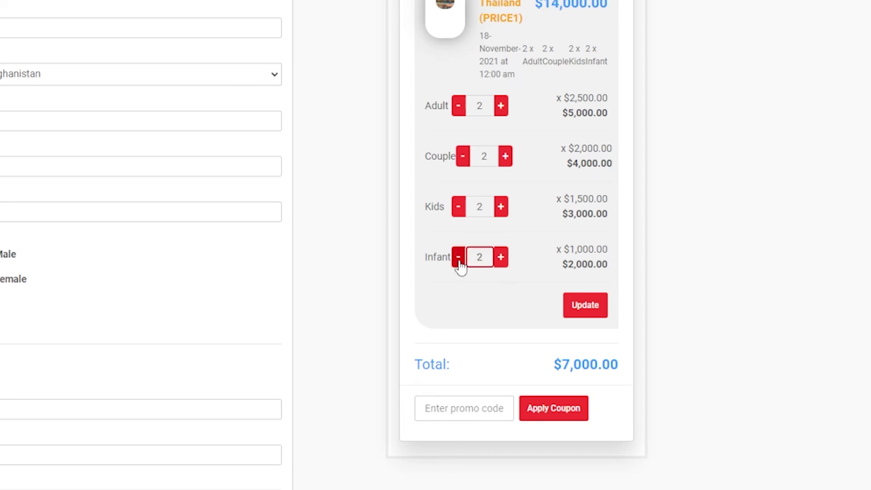
left_click(459, 259)
scroll(358, 142, "up", 3)
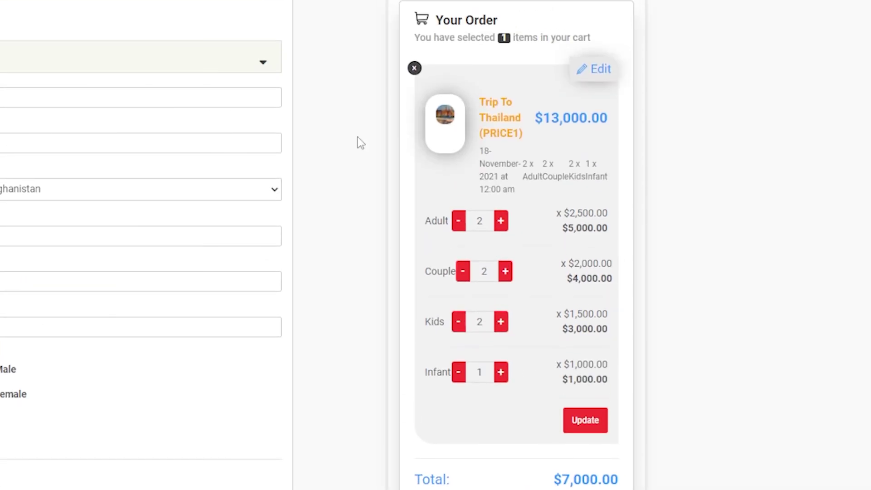
scroll(361, 143, "down", 3)
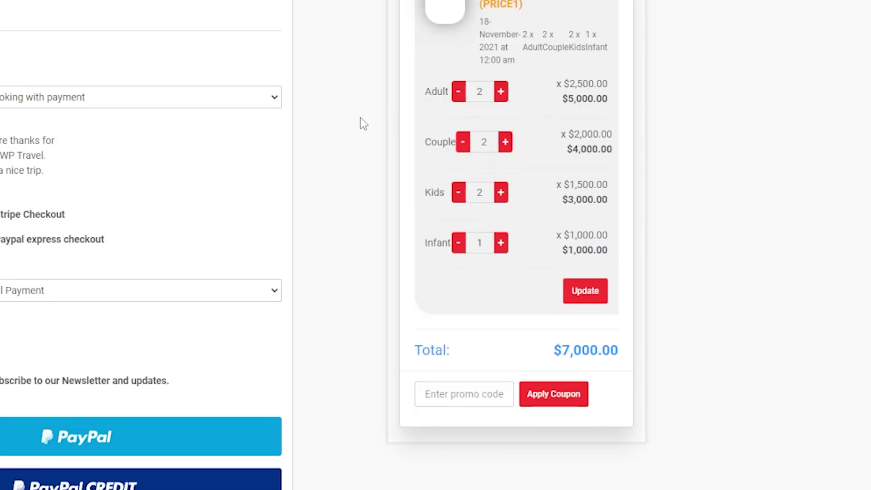